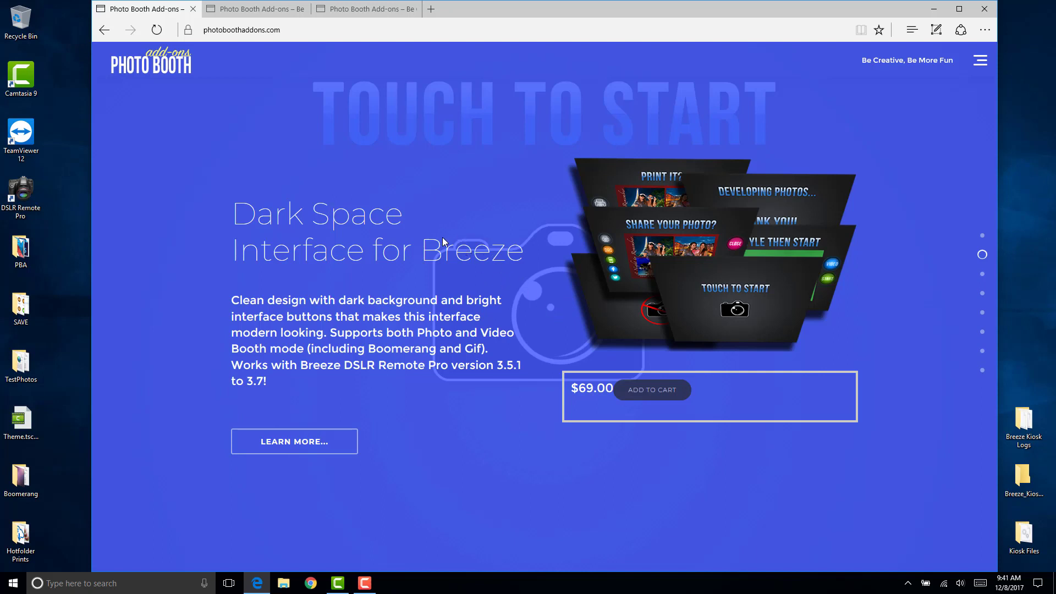
Bring up the photoboothaddons.com Breeze Setup Wizard Themes page for DSLR Remote Pro 3.8.
{"action": "left_click", "coordinate": [272, 14]}
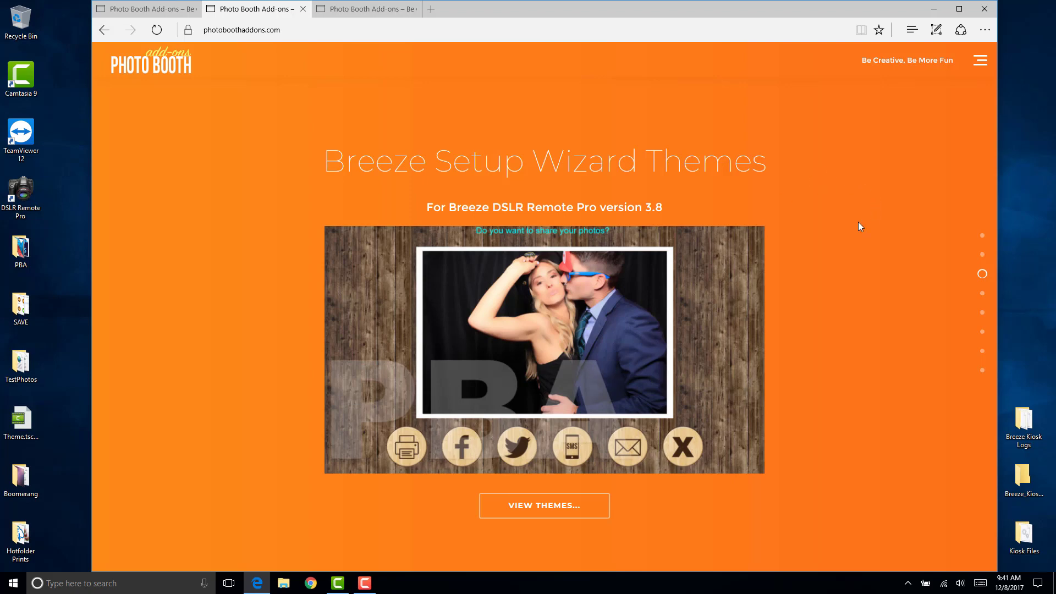
Minimize Edge to reveal the desktop with the PBA_Rustic theme file.
{"action": "left_click", "coordinate": [933, 9]}
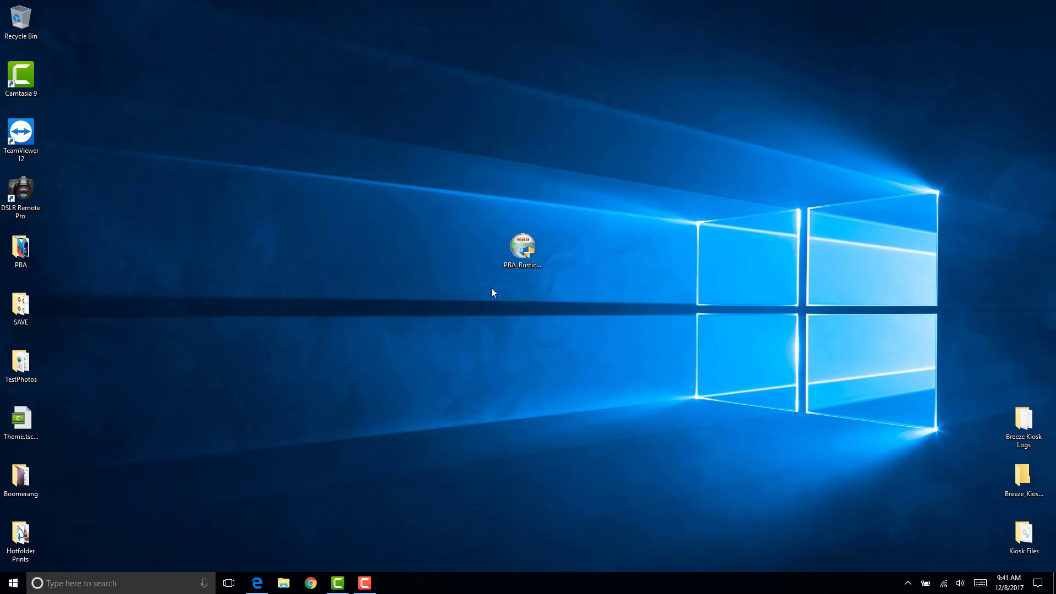
Install PBA_RusticLight into the default DSLR Remote Pro wizard folder, then close the installer.
{"action": "left_click", "coordinate": [516, 249]}
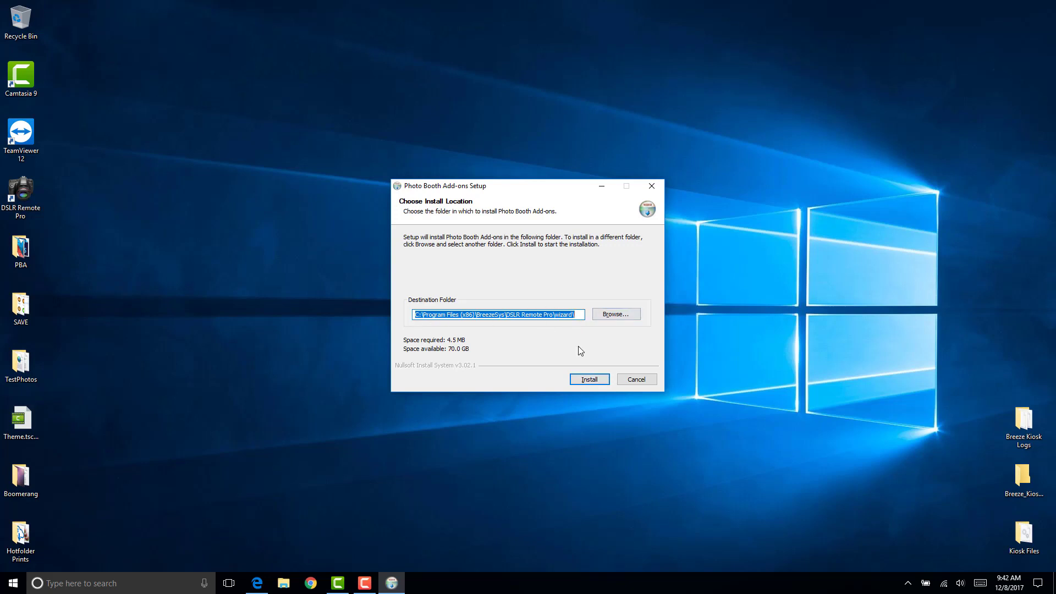
{"action": "left_click", "coordinate": [590, 381]}
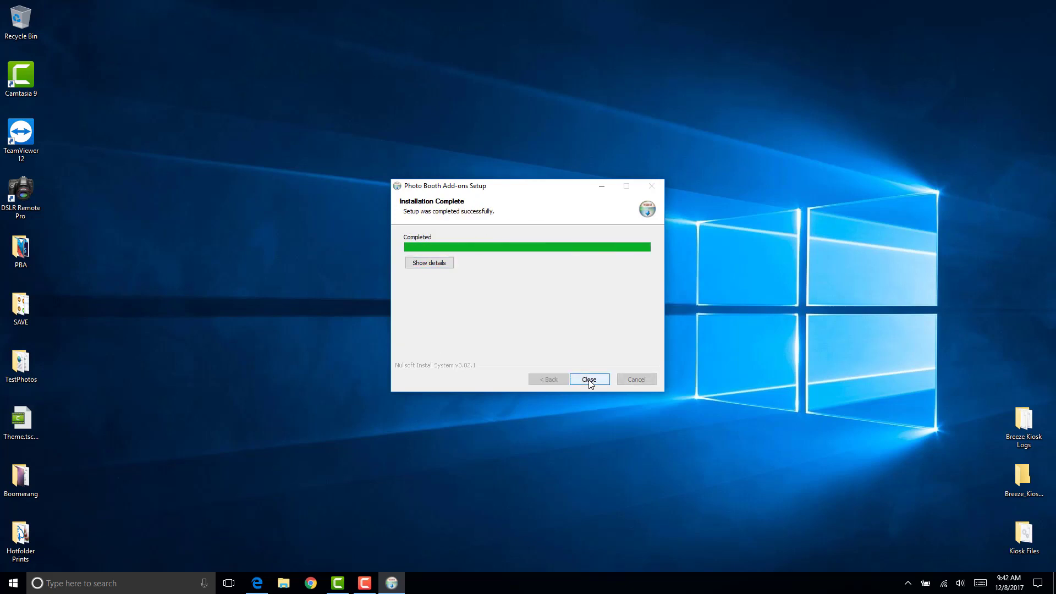
{"action": "left_click", "coordinate": [589, 380]}
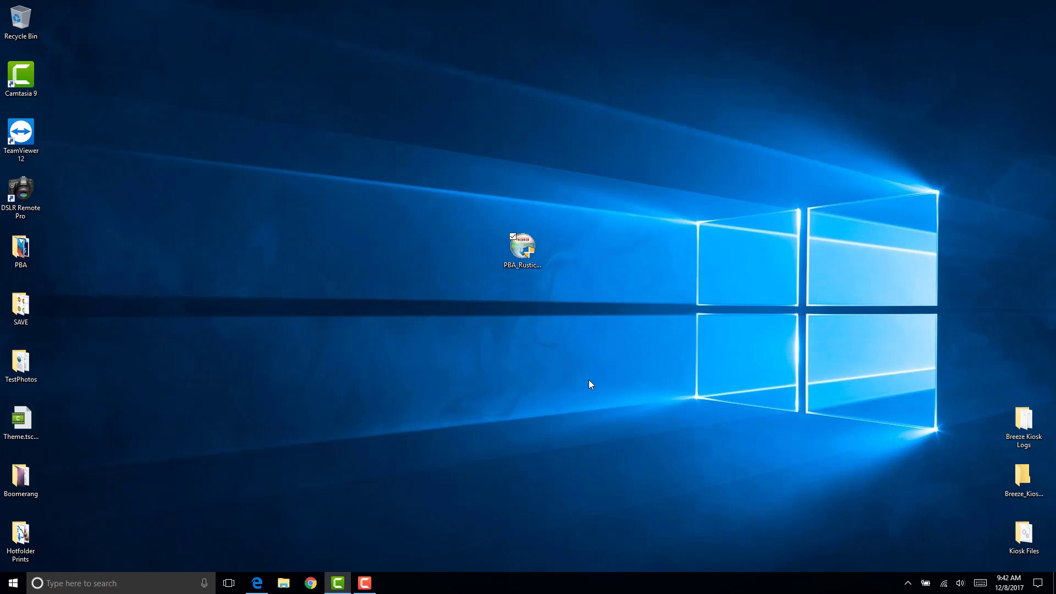
Launch DSLR Remote Pro and start the Photobooth Setup Wizard without saving current settings.
{"action": "double_click", "coordinate": [27, 193]}
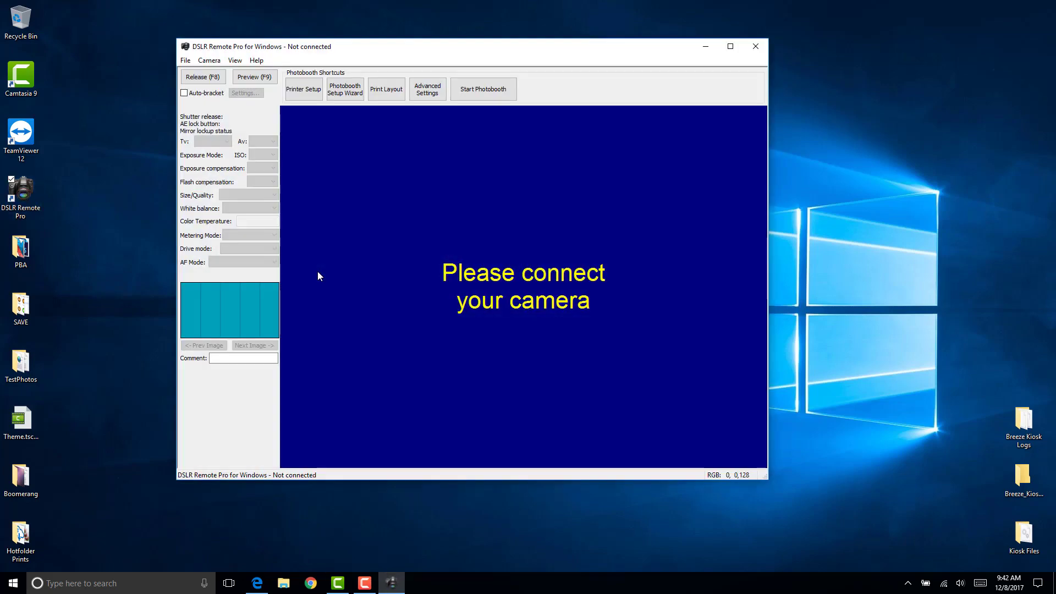
{"action": "left_click", "coordinate": [354, 95]}
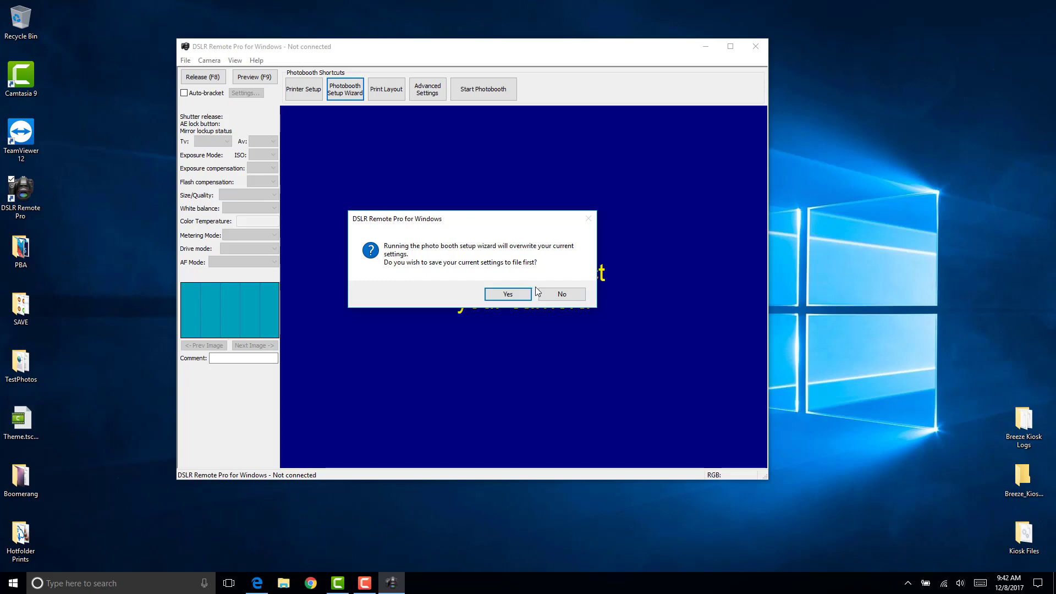
{"action": "left_click", "coordinate": [561, 294]}
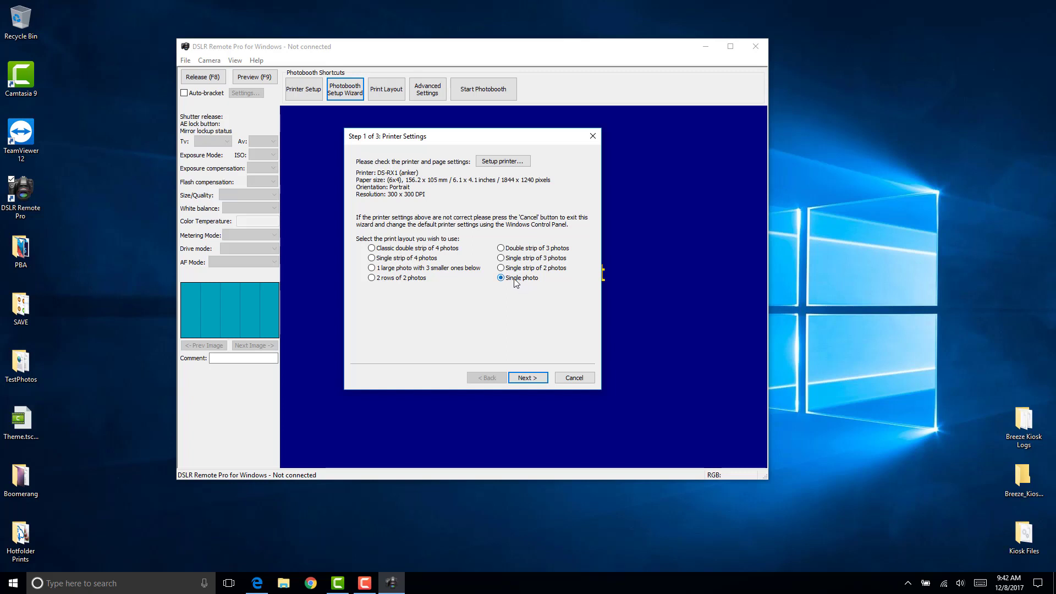
Accept the Single photo printer settings and name the images folder '1photo_rustic'.
{"action": "left_click", "coordinate": [541, 382]}
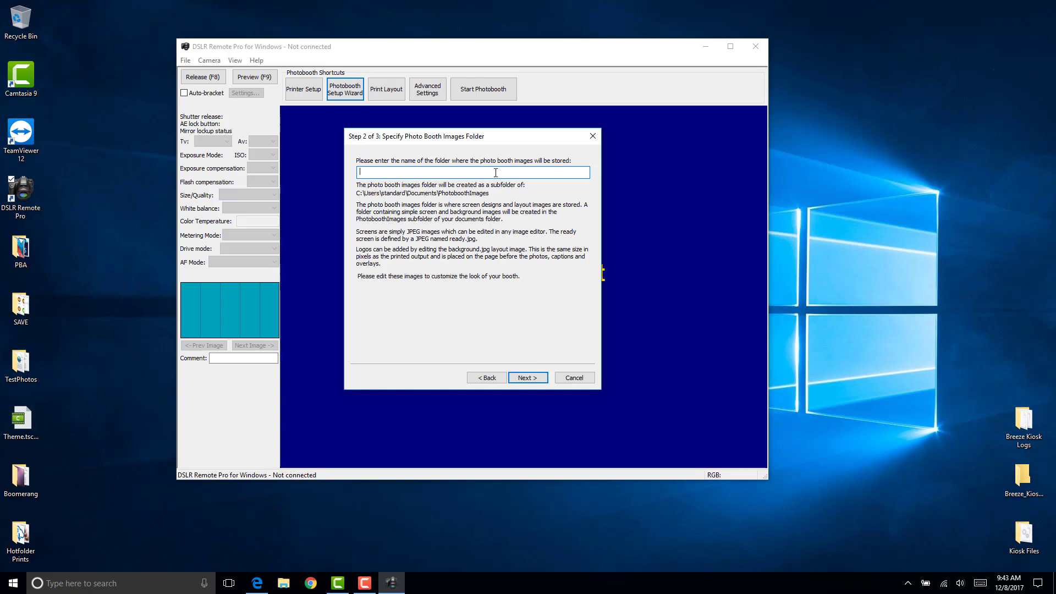
{"action": "type", "text": "1phot_rustic"}
{"action": "left_click", "coordinate": [377, 171]}
{"action": "type", "text": "o"}
On the user interface step, choose the PBA_RusticLight theme and keep buttons at the bottom.
{"action": "left_click", "coordinate": [528, 378]}
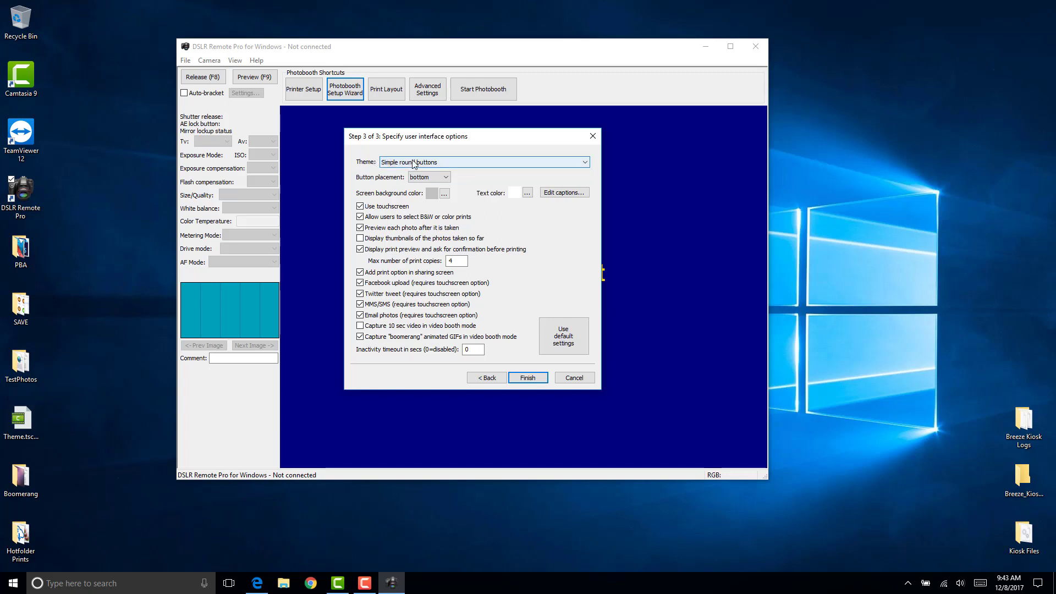
{"action": "left_click", "coordinate": [413, 162]}
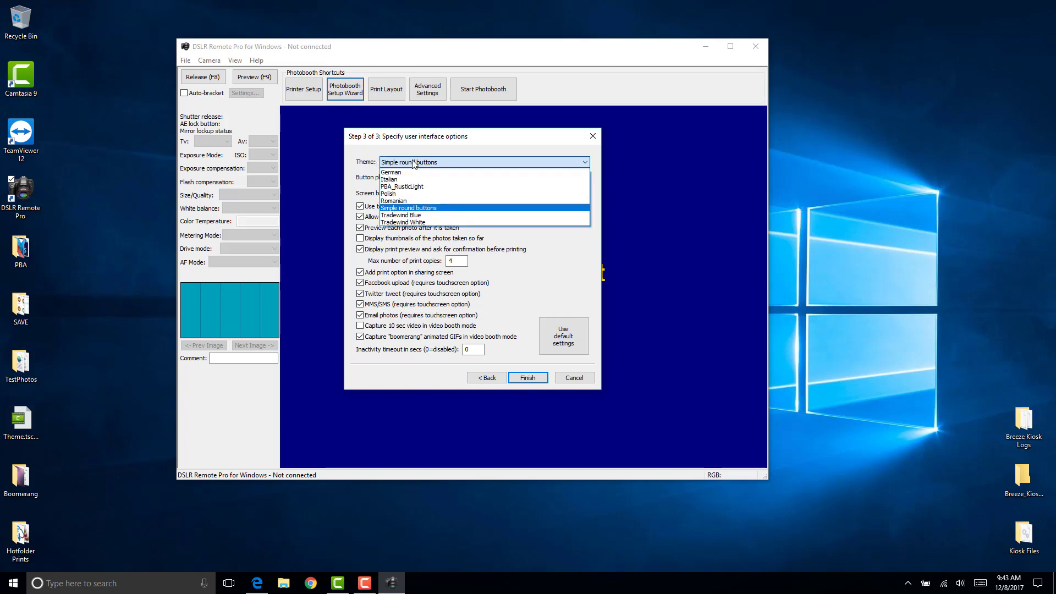
{"action": "left_click", "coordinate": [440, 187]}
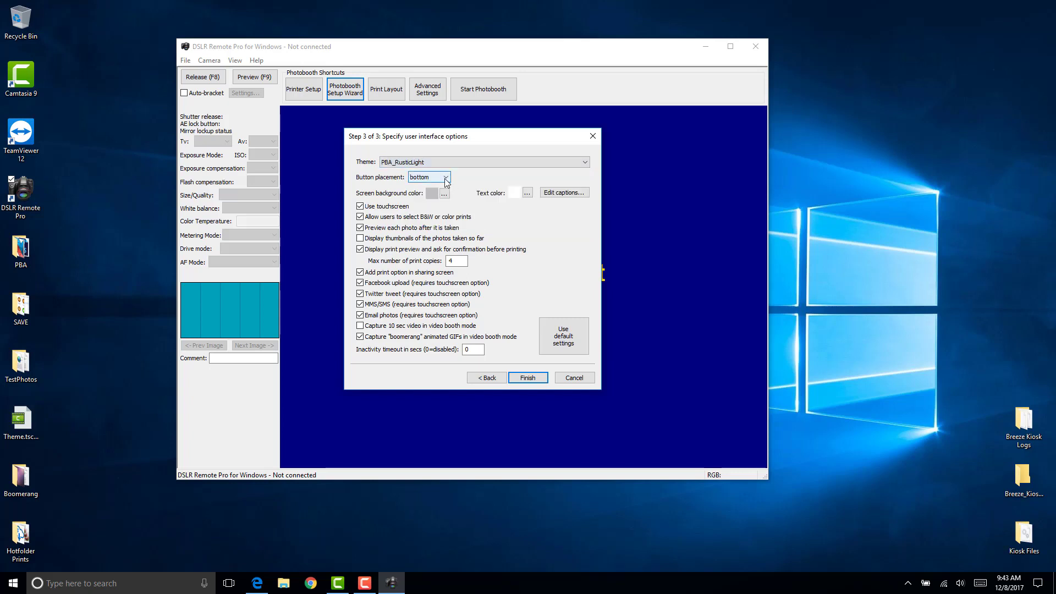
{"action": "left_click", "coordinate": [446, 178]}
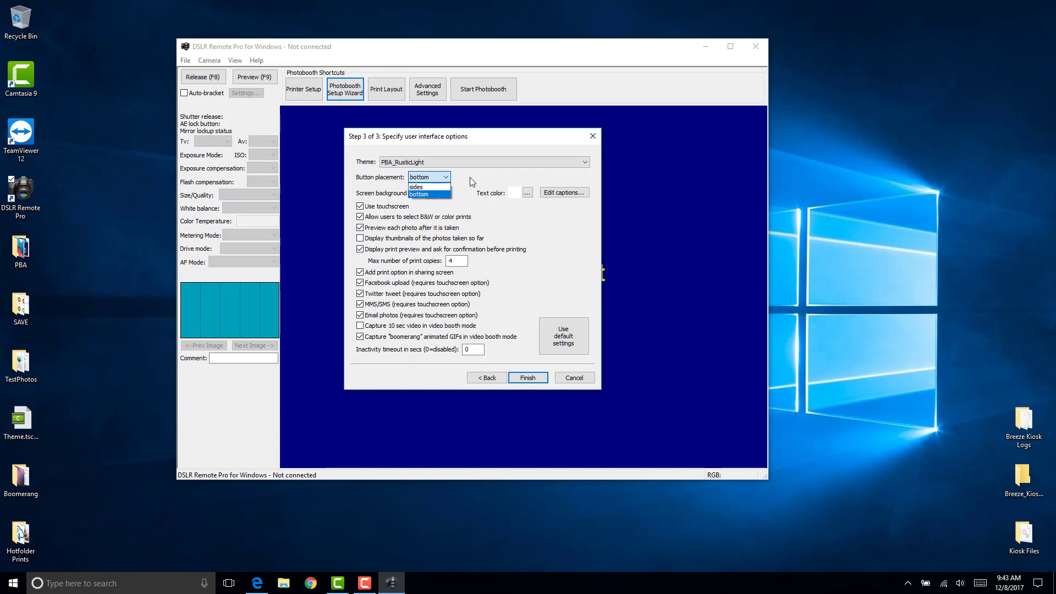
{"action": "left_click", "coordinate": [470, 177]}
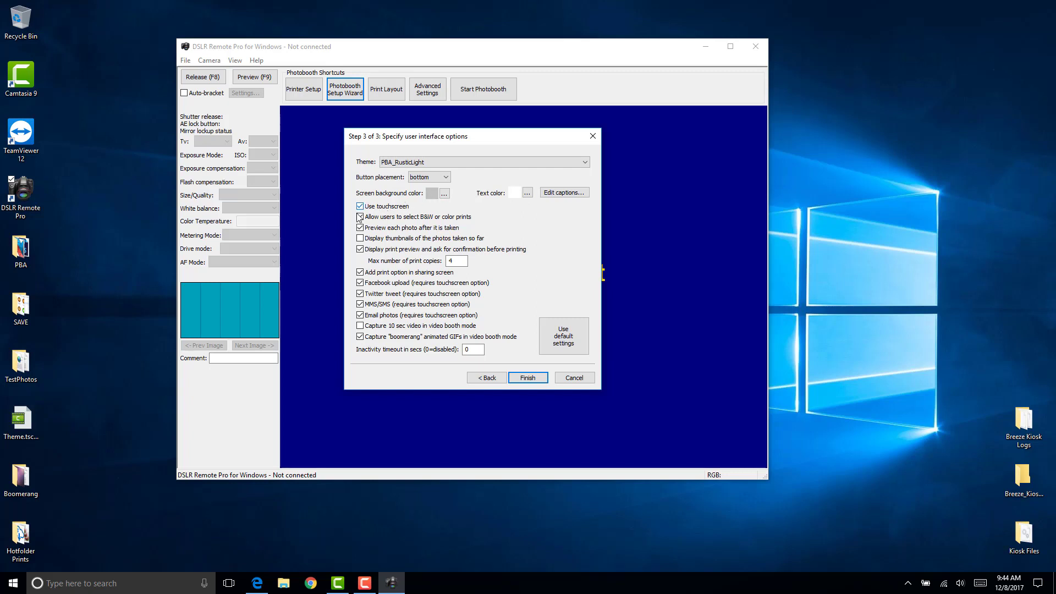
{"action": "left_click", "coordinate": [359, 336]}
Finish the wizard and acknowledge the All done message confirming the 1photo_rustic folder.
{"action": "left_click", "coordinate": [529, 378]}
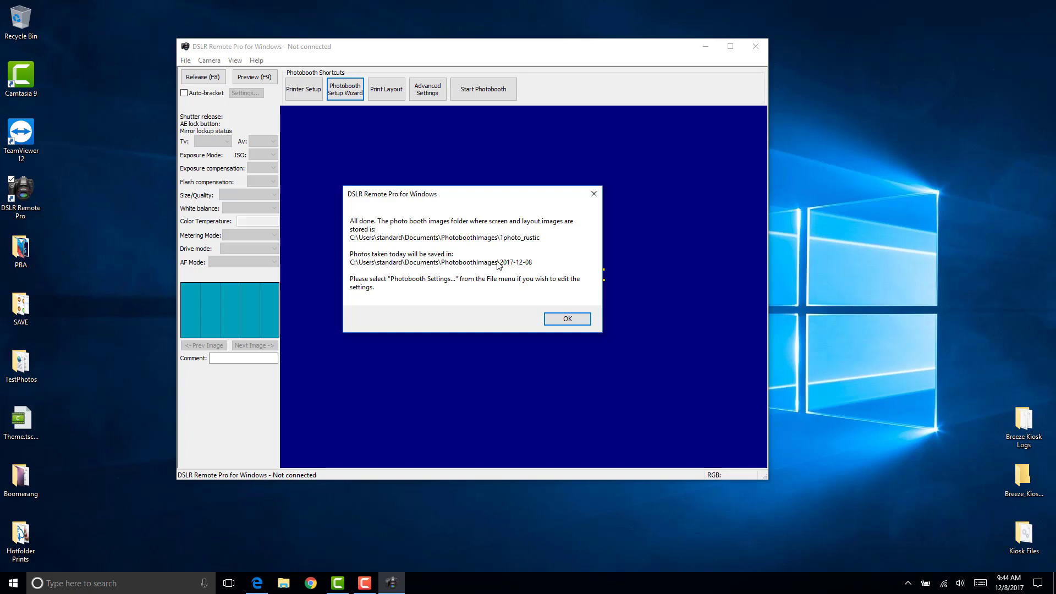
{"action": "left_click", "coordinate": [572, 321]}
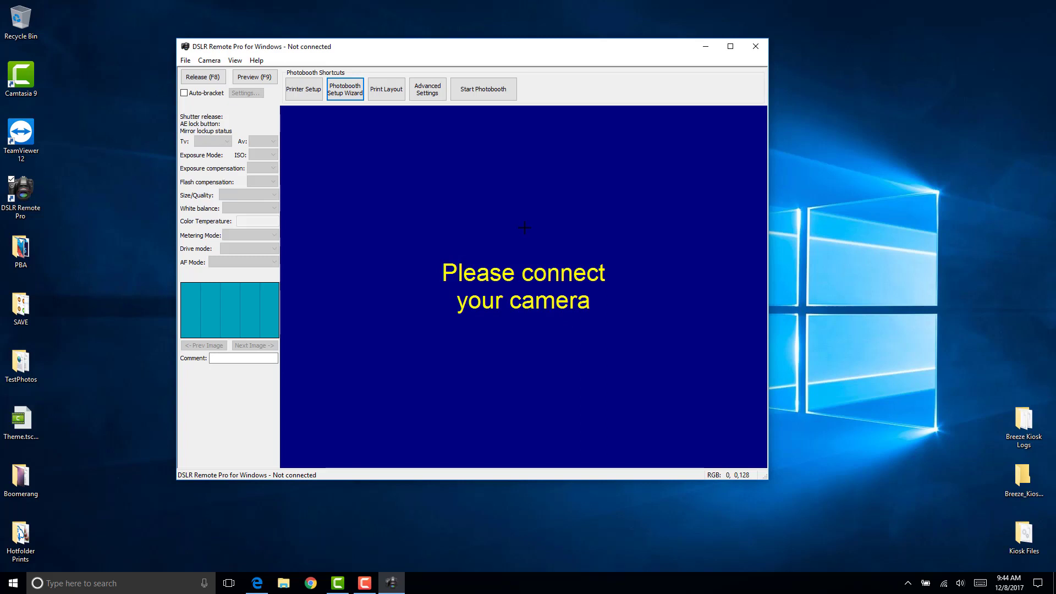
Start the photobooth and accept testing it with the simulated camera.
{"action": "left_click", "coordinate": [485, 91]}
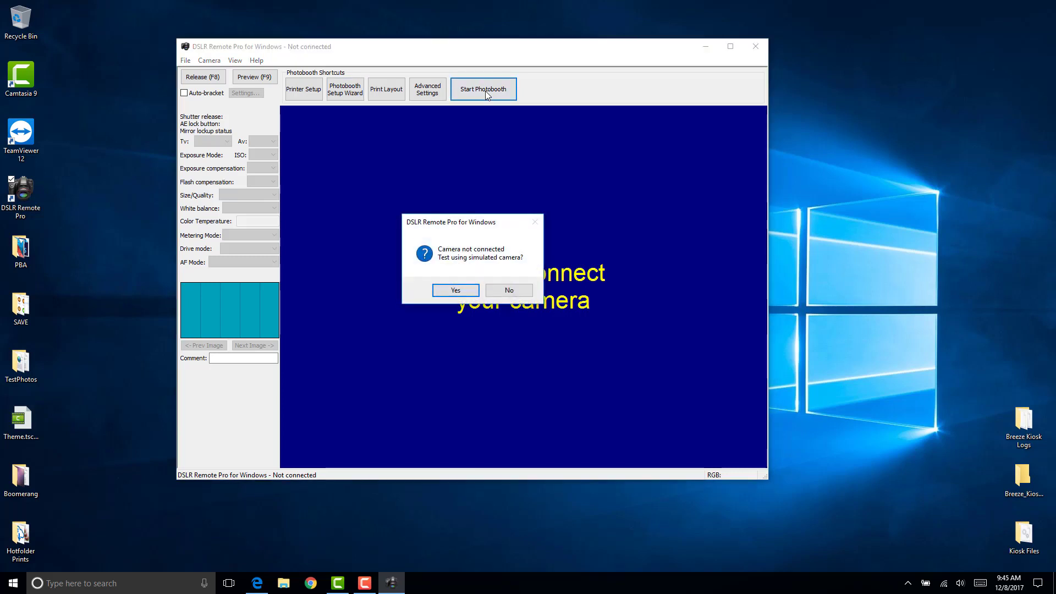
{"action": "left_click", "coordinate": [468, 292]}
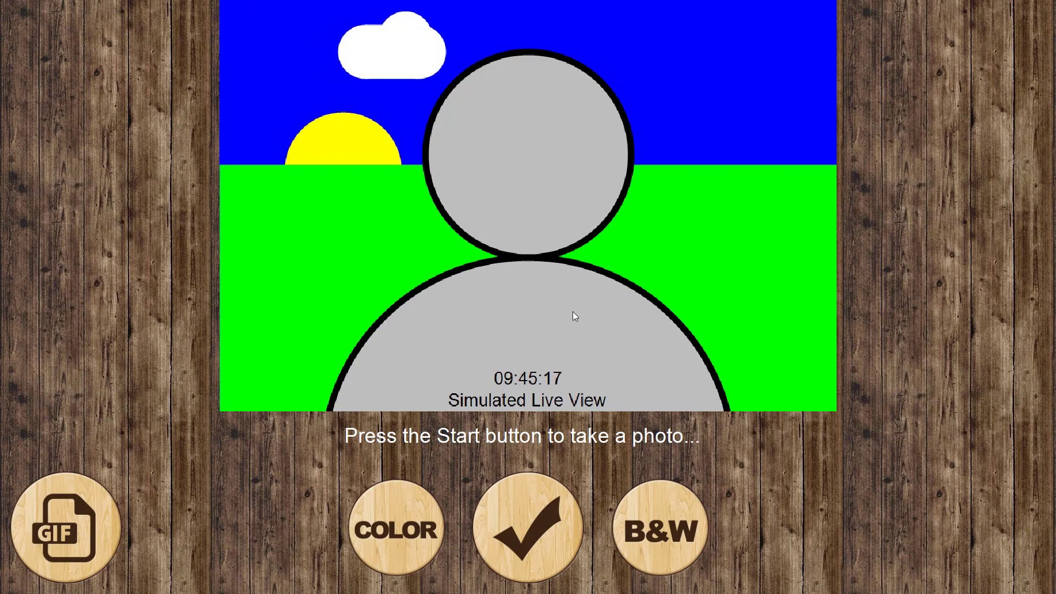
Exit the photobooth and set Live view height to 850 in Advanced Settings, confirming with OK.
{"action": "key", "text": "Escape"}
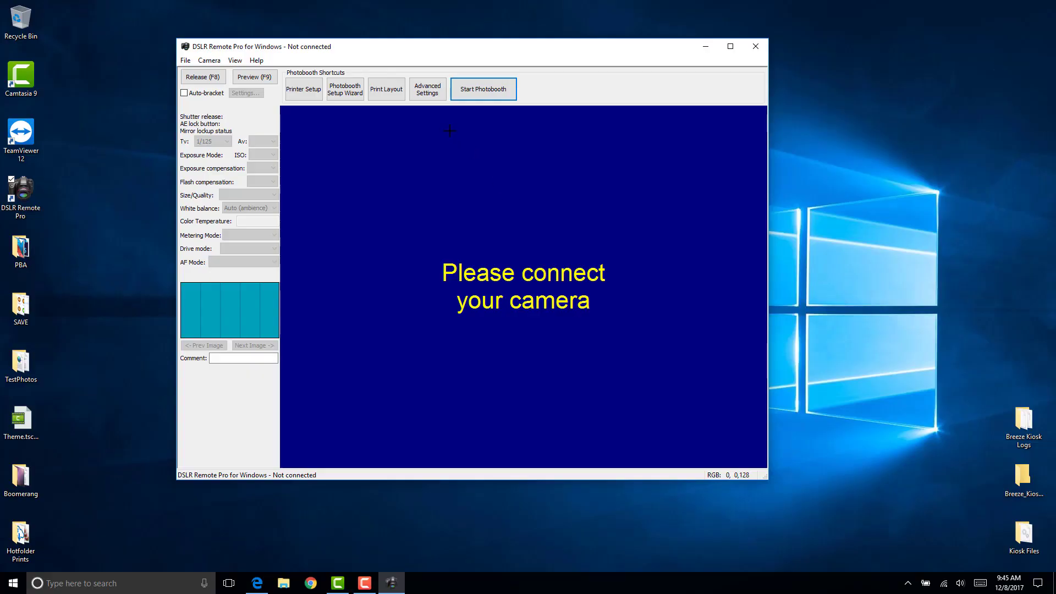
{"action": "left_click", "coordinate": [429, 89]}
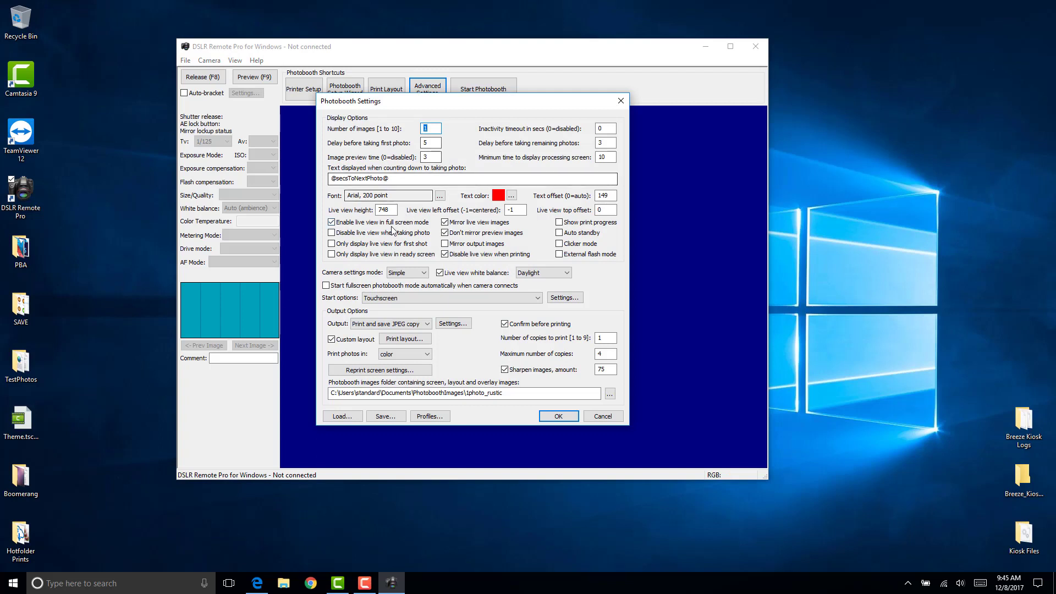
{"action": "key", "text": "Tab"}
{"action": "key", "text": "Tab"}
{"action": "key", "text": "Tab"}
{"action": "key", "text": "Tab"}
{"action": "key", "text": "Tab"}
{"action": "key", "text": "Tab"}
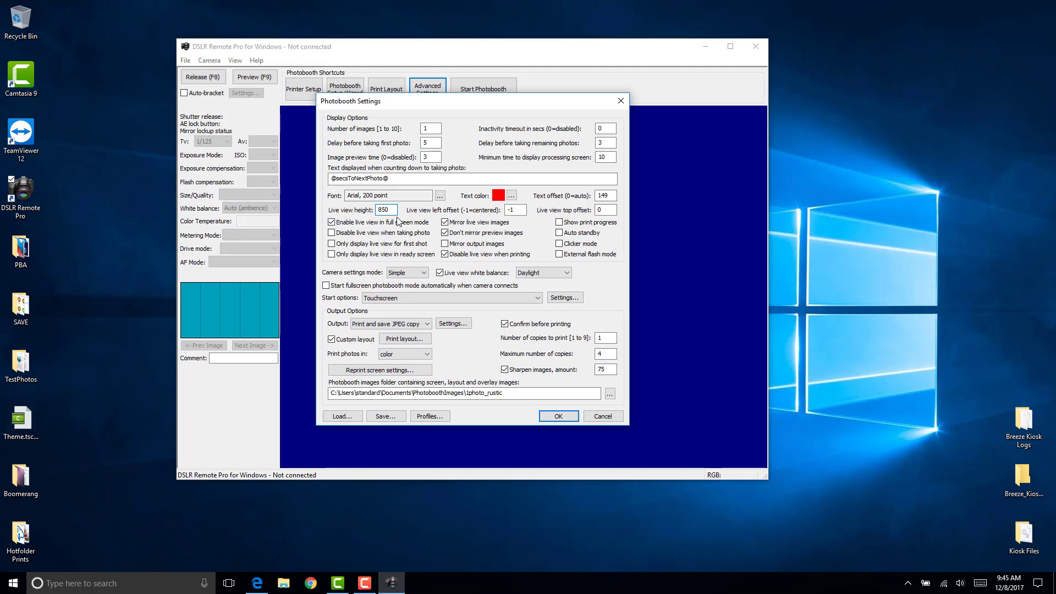
{"action": "left_click_drag", "start_coordinate": [505, 103], "coordinate": [745, 131]}
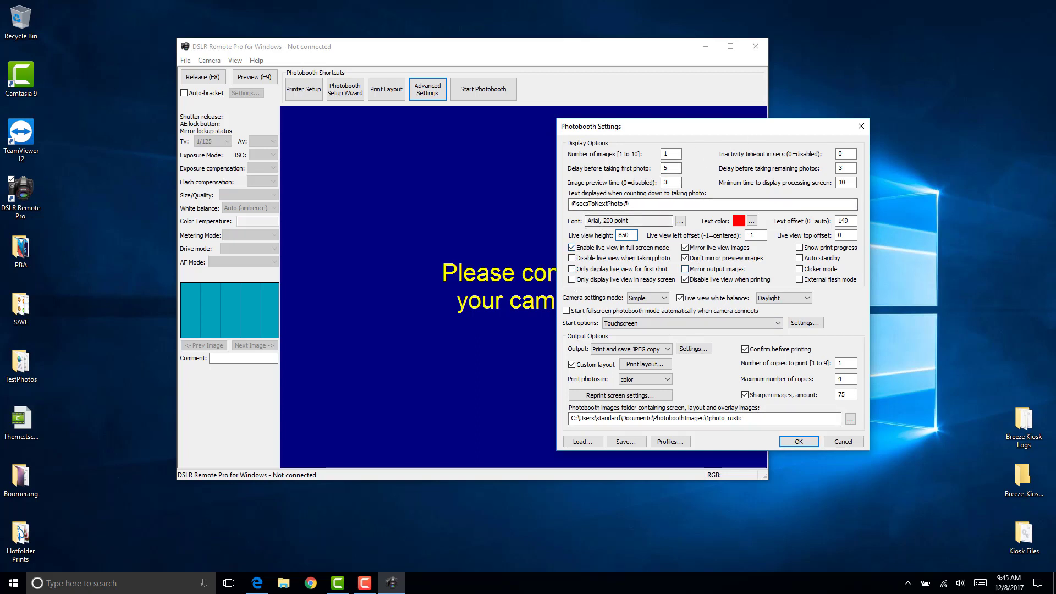
{"action": "left_click", "coordinate": [626, 235]}
{"action": "left_click", "coordinate": [802, 443]}
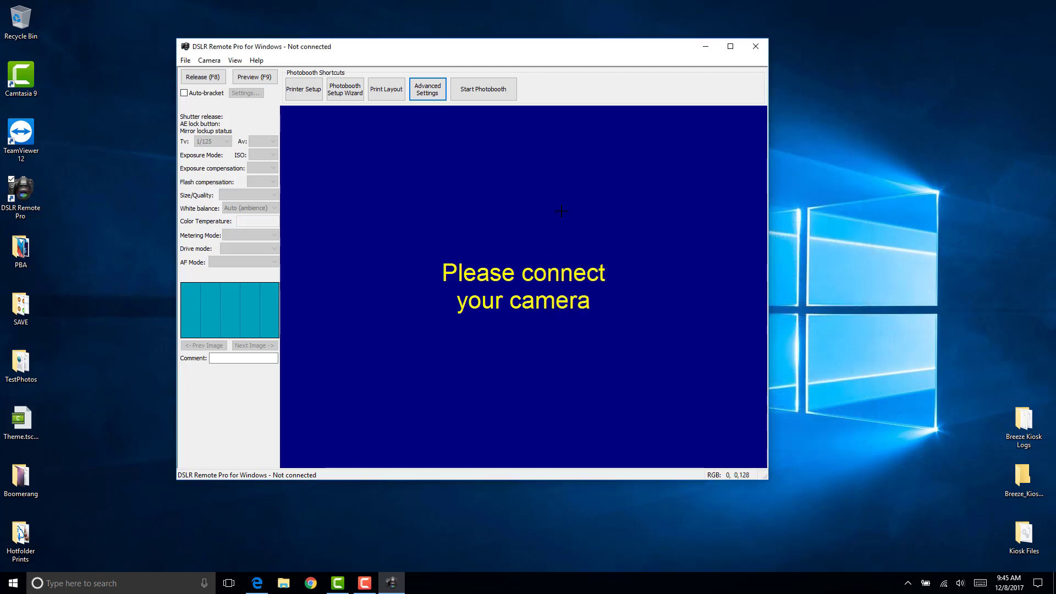
Rerun the booth on the simulated camera, toggle GIF/single photo, then preview B&W and colour.
{"action": "left_click", "coordinate": [498, 93]}
{"action": "left_click", "coordinate": [465, 294]}
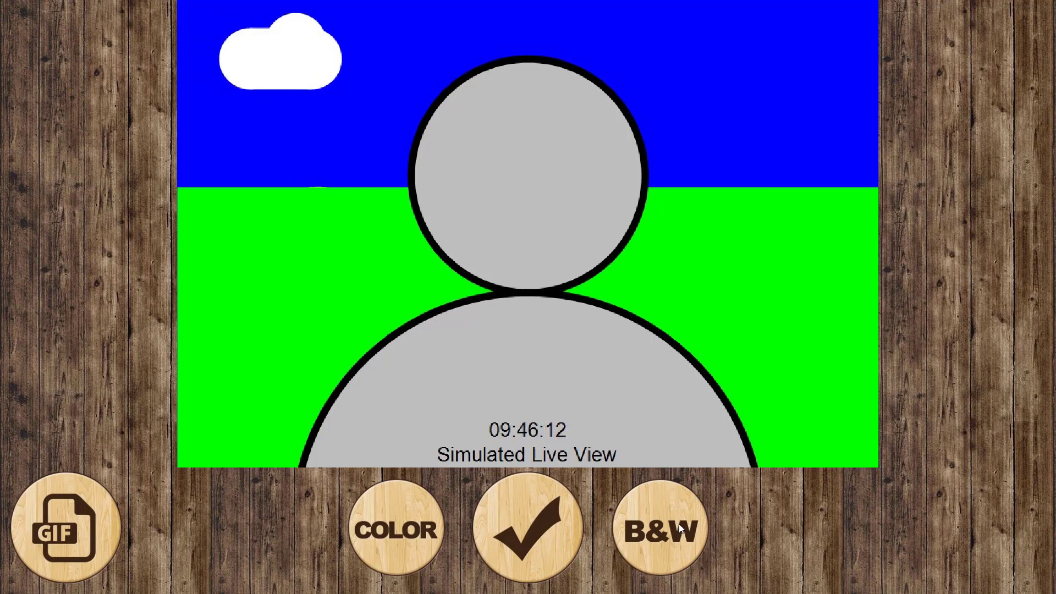
{"action": "left_click", "coordinate": [70, 534]}
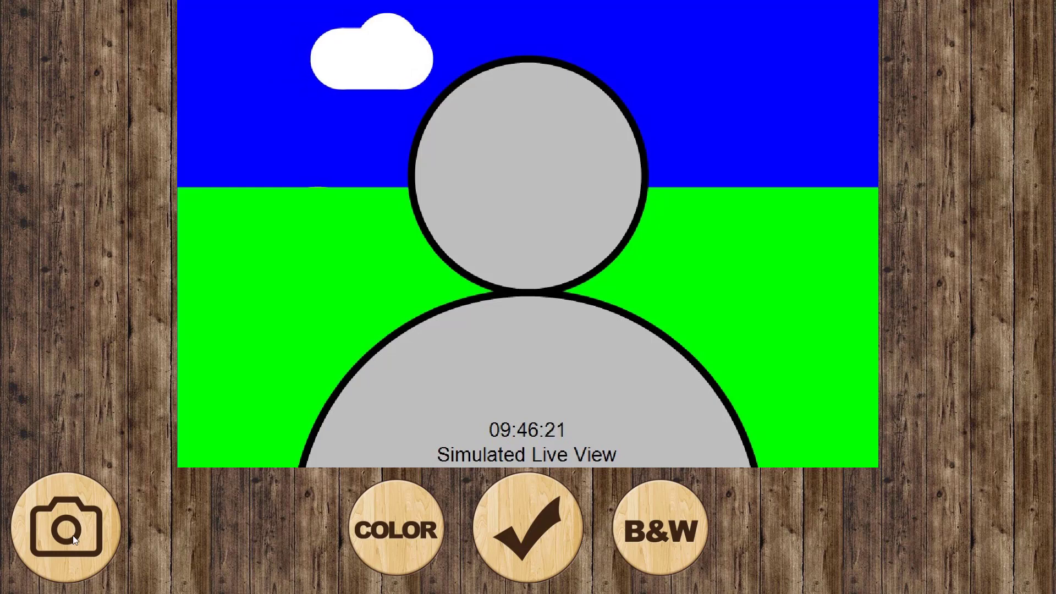
{"action": "left_click", "coordinate": [73, 536]}
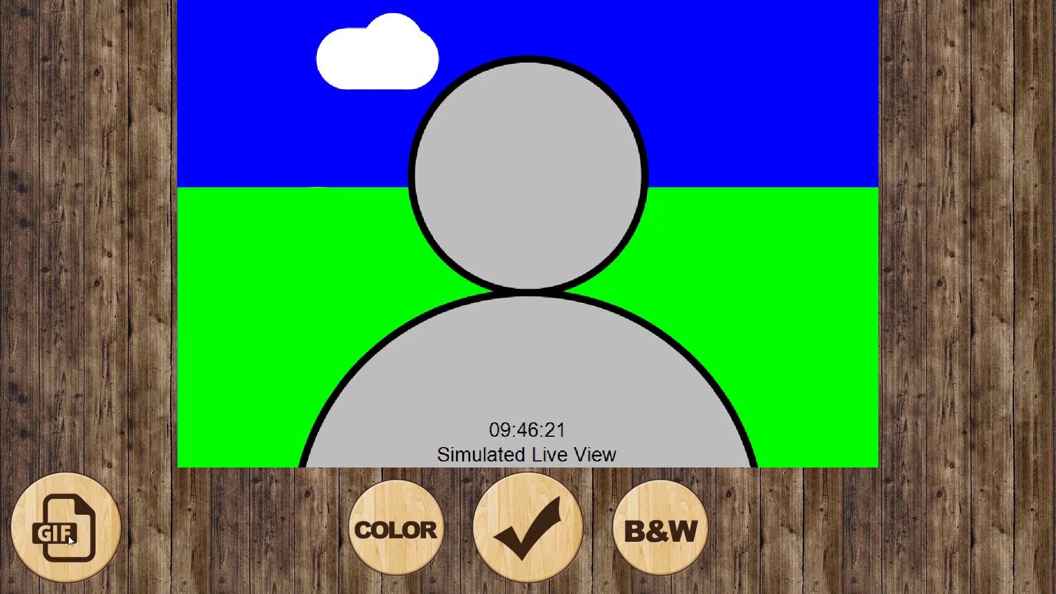
{"action": "left_click", "coordinate": [663, 529]}
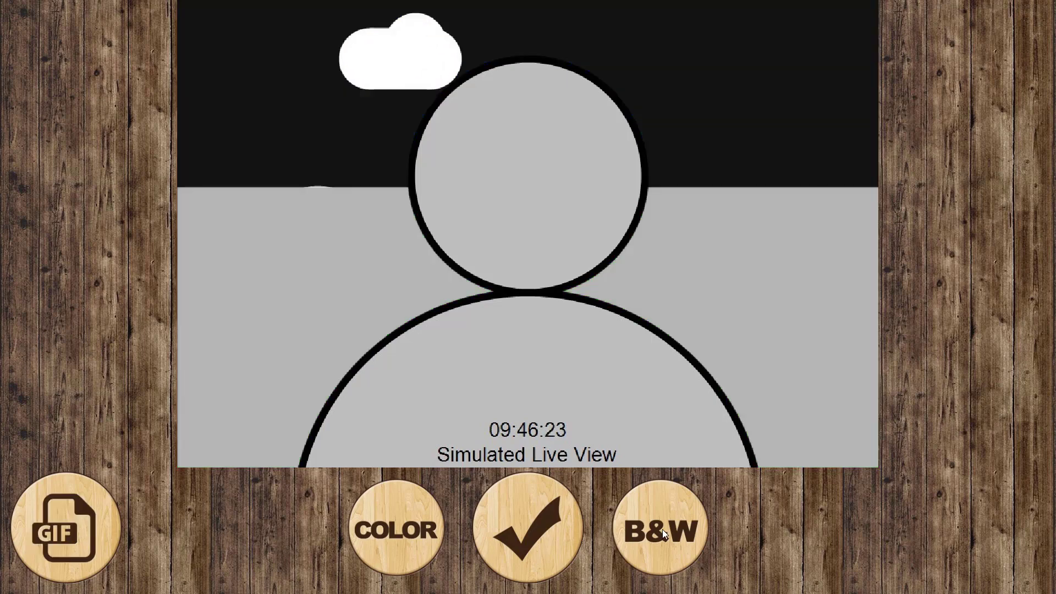
{"action": "left_click", "coordinate": [386, 528]}
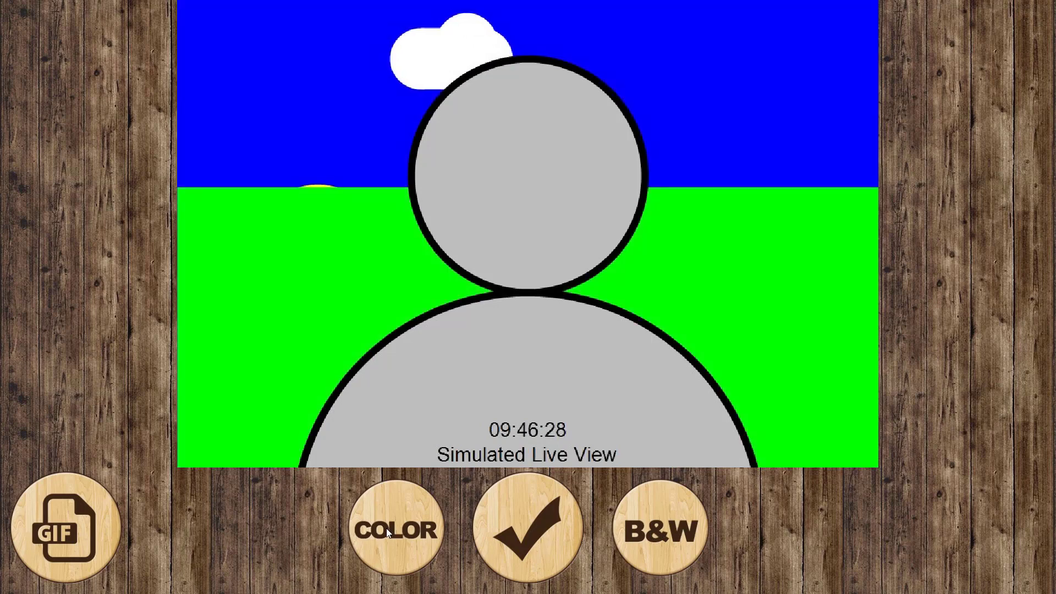
Run the countdown and supply the shot from the TestPhotos sample folder.
{"action": "left_click", "coordinate": [526, 531]}
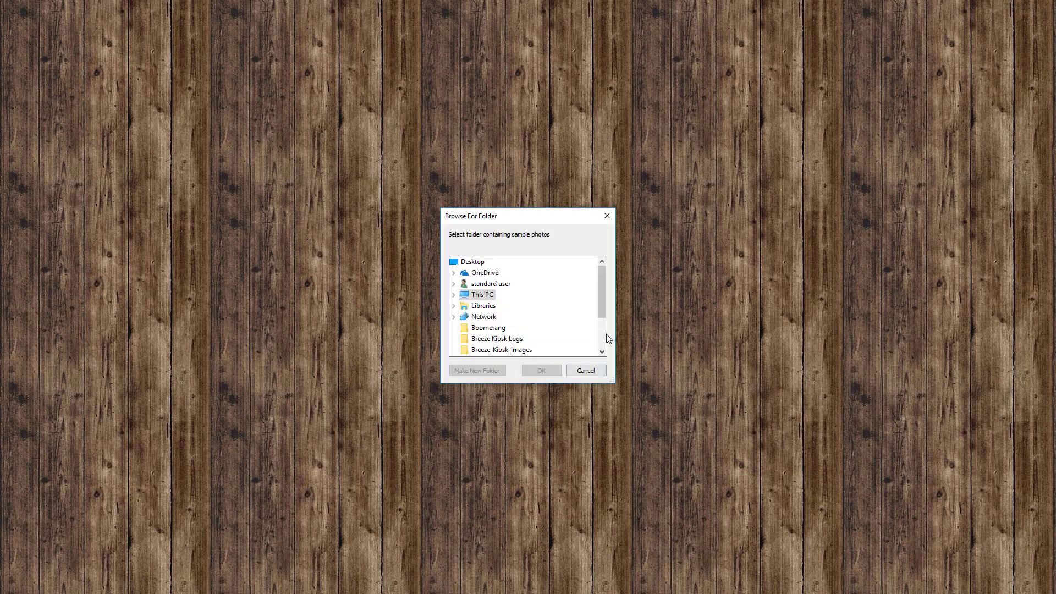
{"action": "scroll", "coordinate": [607, 334], "scroll_direction": "down", "scroll_amount": 2}
{"action": "left_click", "coordinate": [495, 350]}
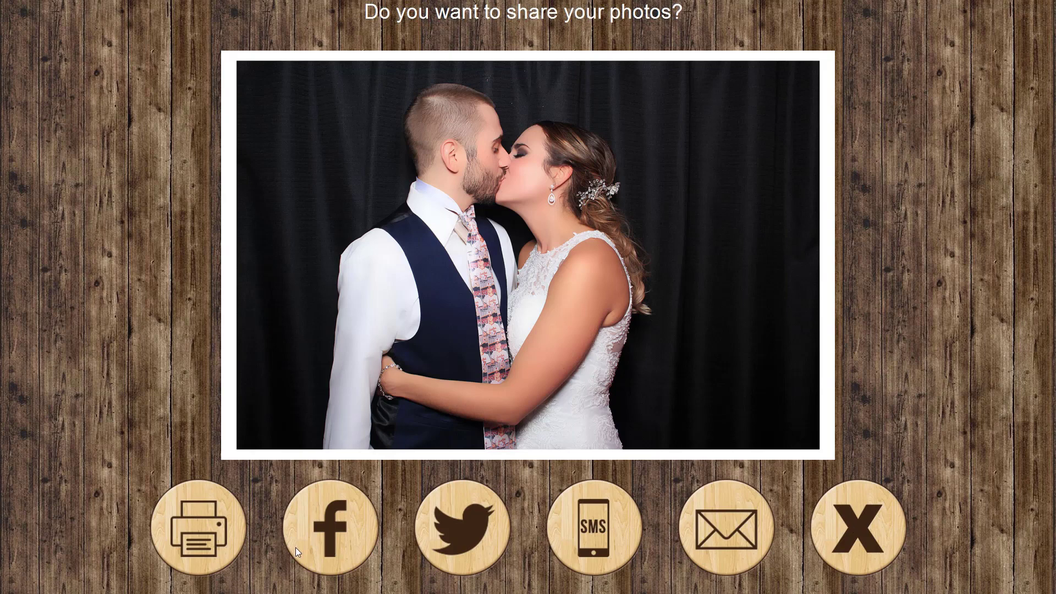
Preview the gray email keyboard via the envelope button, then choose 'No thanks!'.
{"action": "left_click", "coordinate": [726, 534]}
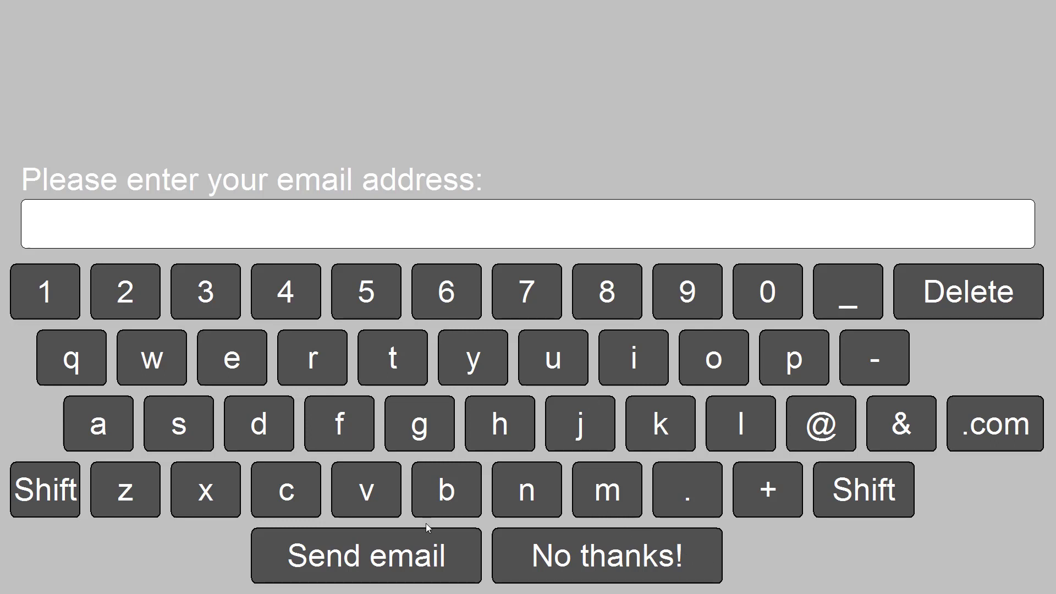
{"action": "left_click", "coordinate": [645, 567]}
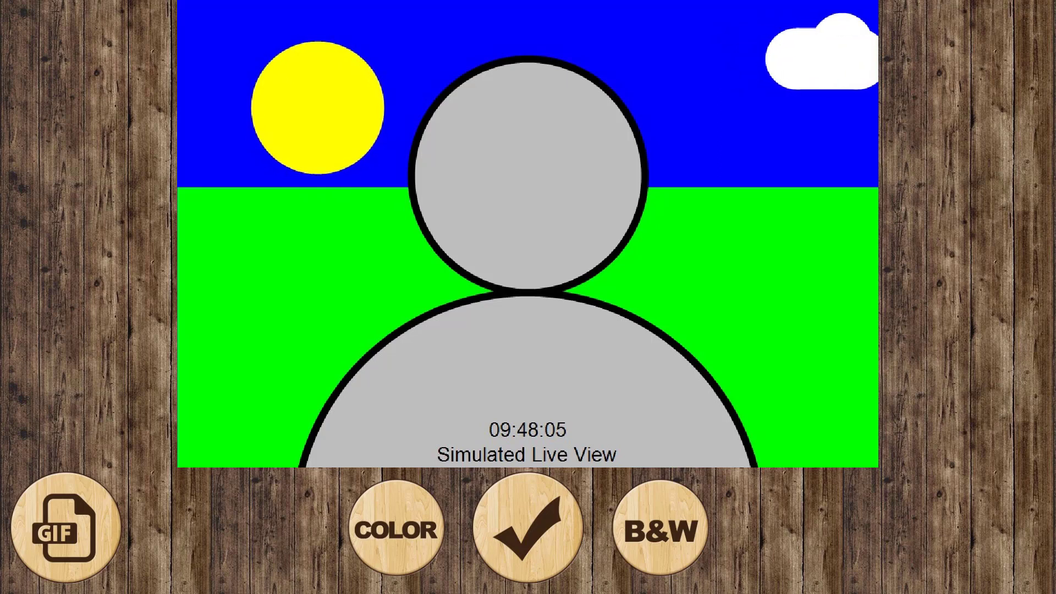
Exit the photobooth, view the Windows 10 Keyboard Layout add-on page, and shift DSLR Remote Pro right.
{"action": "key", "text": "Escape"}
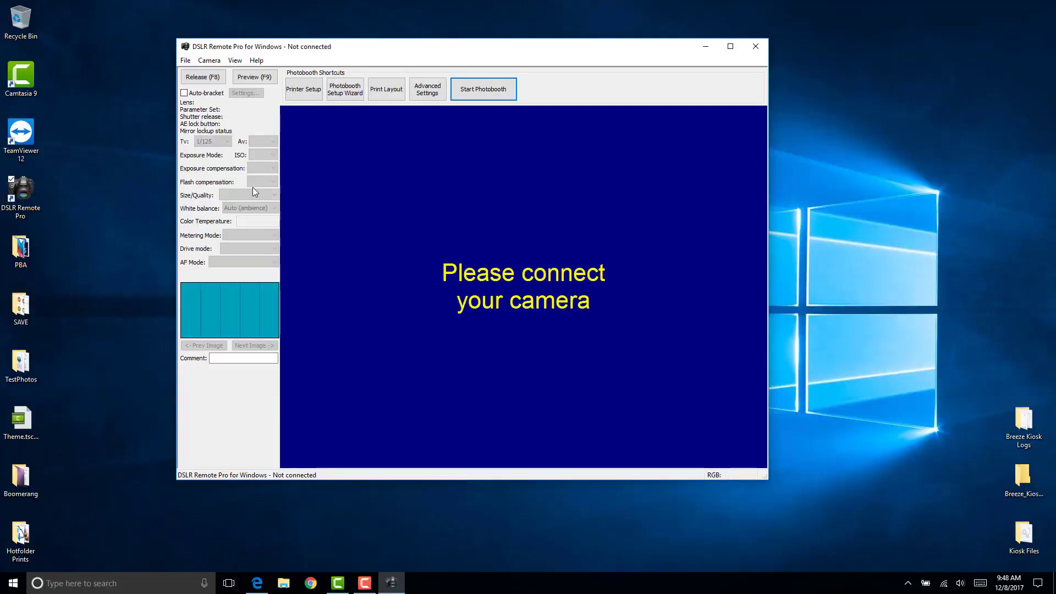
{"action": "left_click", "coordinate": [255, 582]}
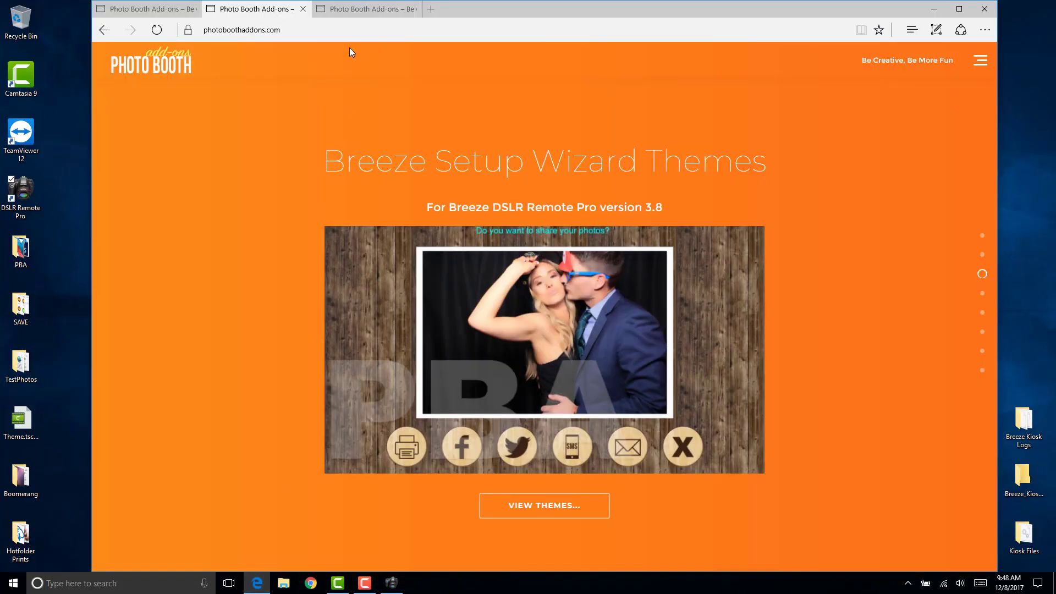
{"action": "left_click", "coordinate": [361, 13]}
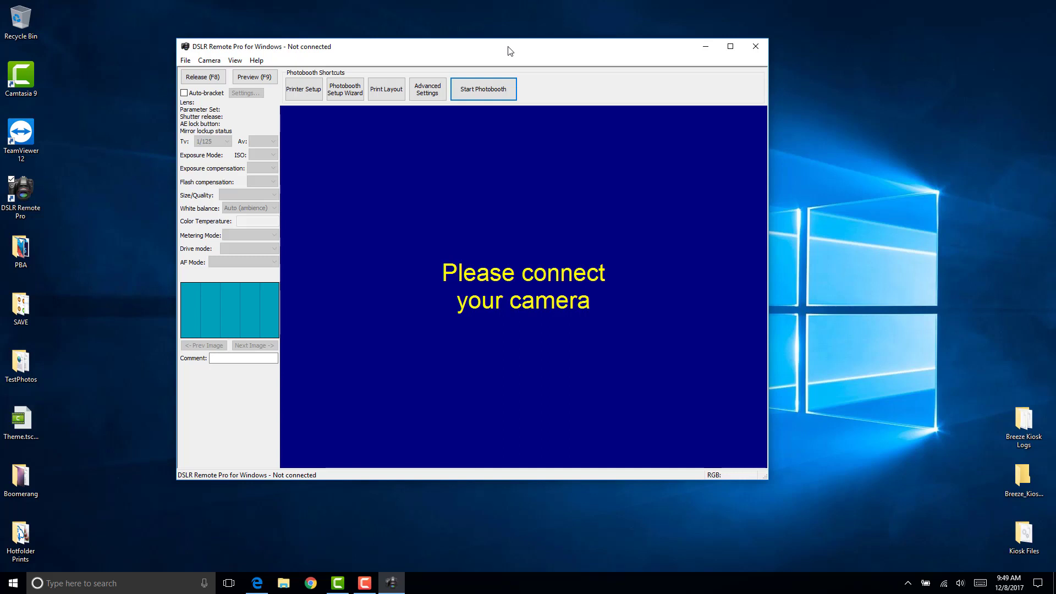
{"action": "left_click_drag", "start_coordinate": [497, 54], "coordinate": [575, 53]}
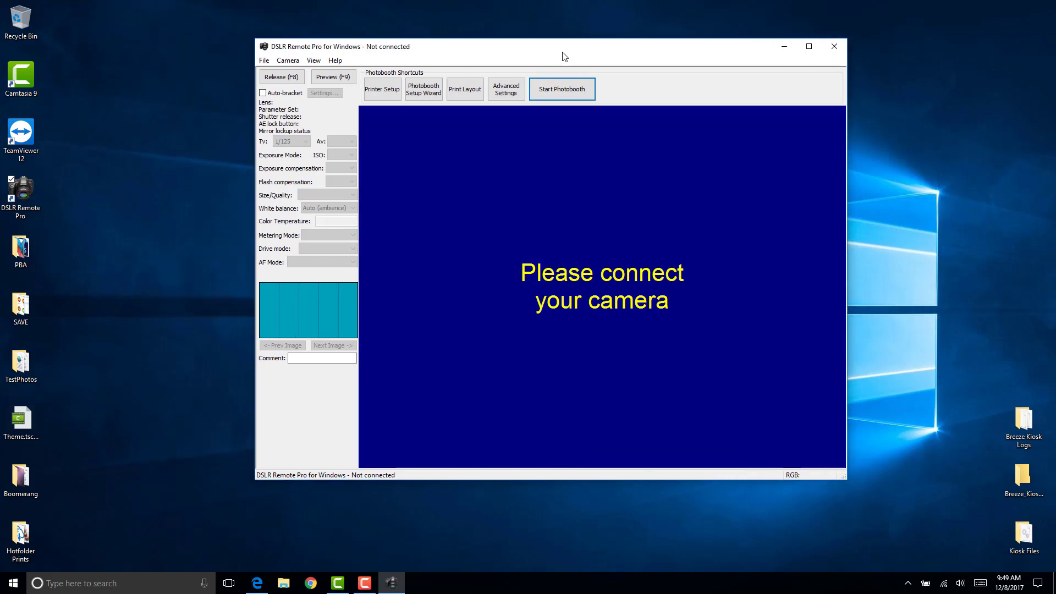